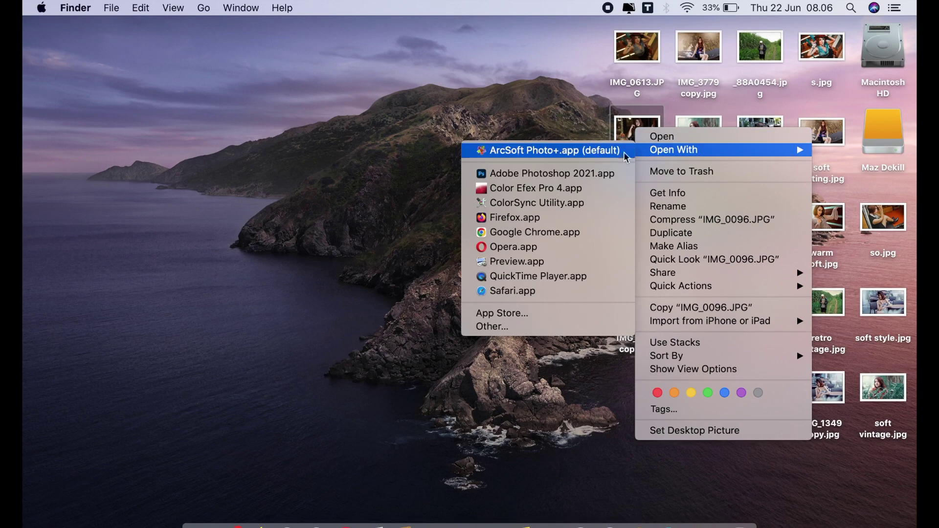
Step: Open the desktop photo IMG_0096.JPG with Adobe Photoshop 2021.app via Open With
left_click(602, 172)
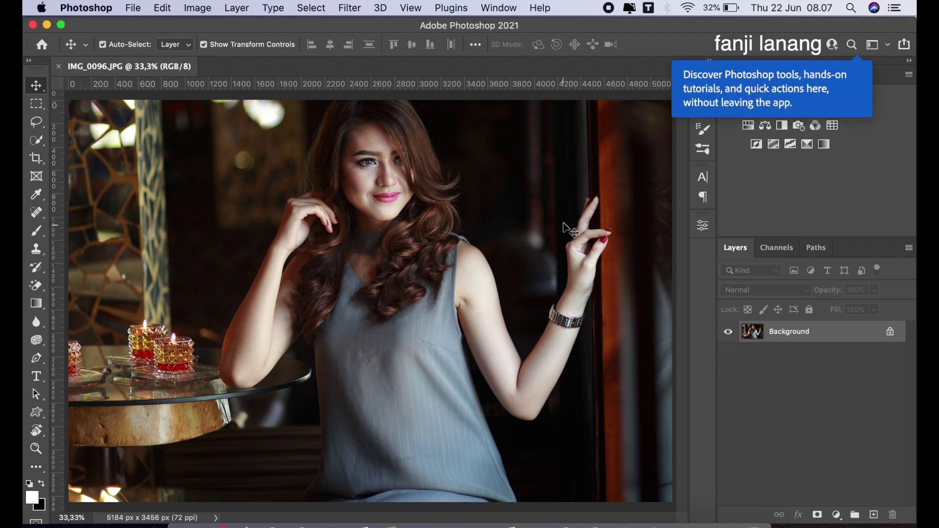
Step: Duplicate the Background layer and launch the Camera Raw Filter on the copy
left_click_drag(840, 336, 873, 511)
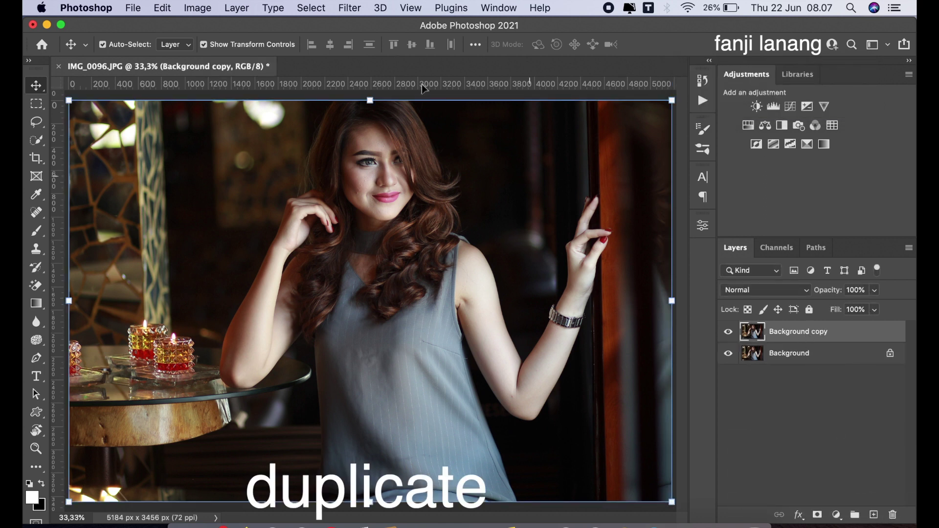
left_click(358, 14)
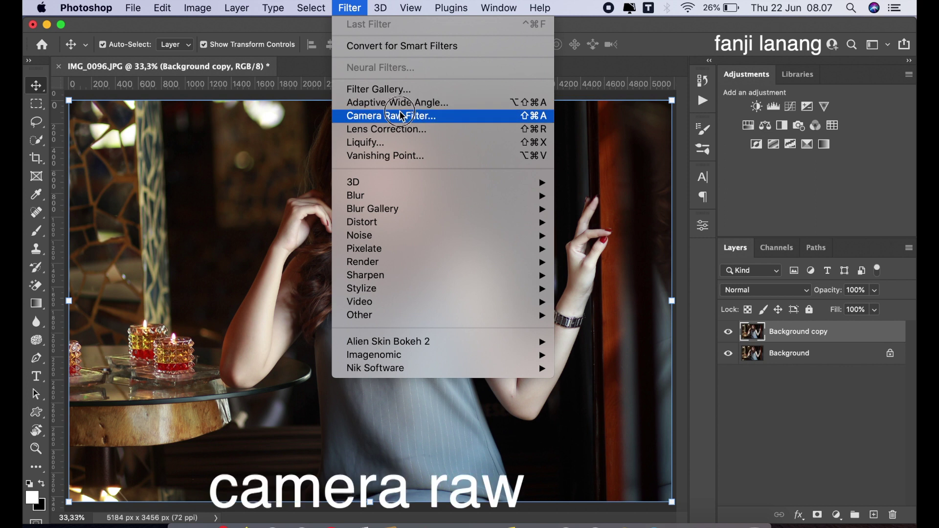
left_click(401, 116)
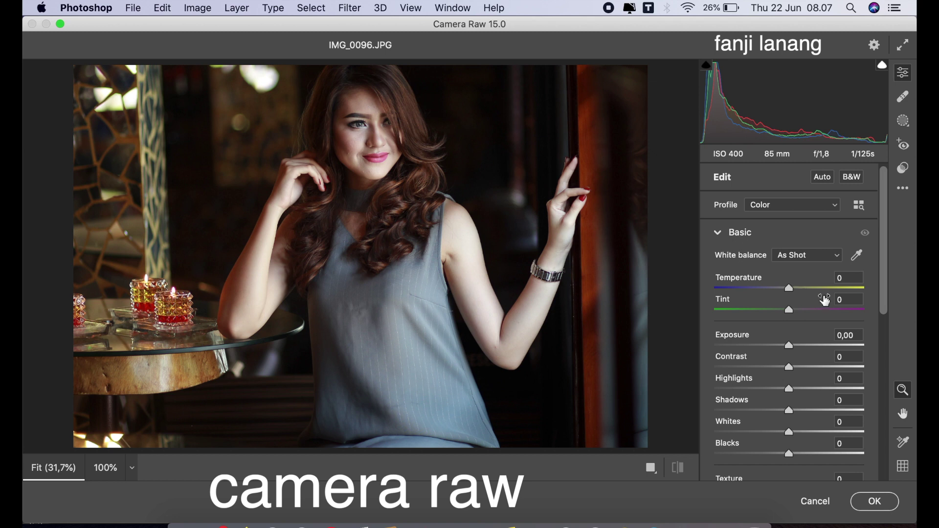
Step: In Camera Raw Basic, set Temperature +10, Highlights -25, Shadows +50, Blacks -25, Texture -15, Clarity +5
left_click(796, 288)
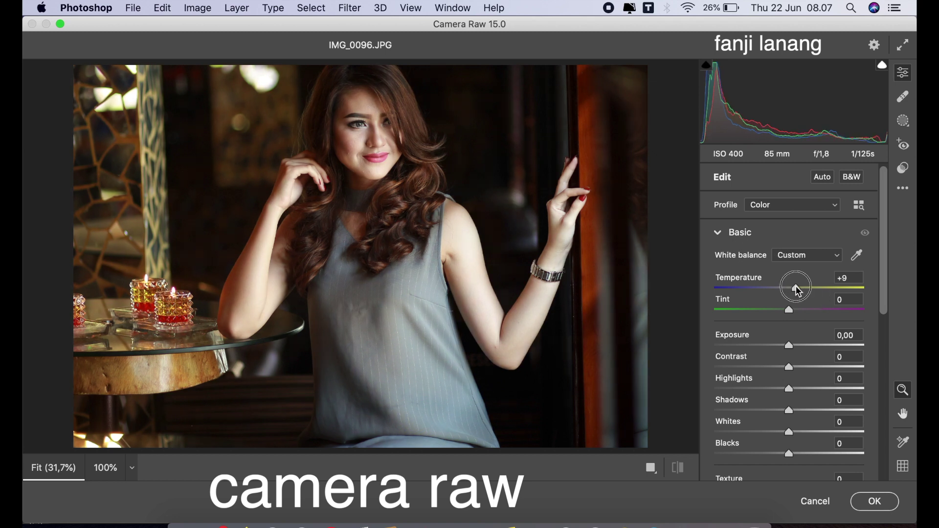
left_click_drag(798, 292, 799, 293)
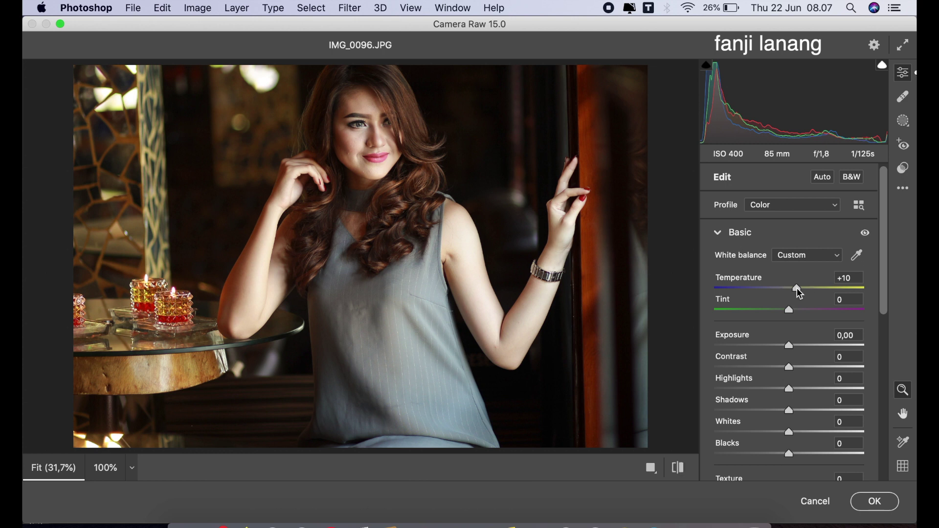
left_click(771, 390)
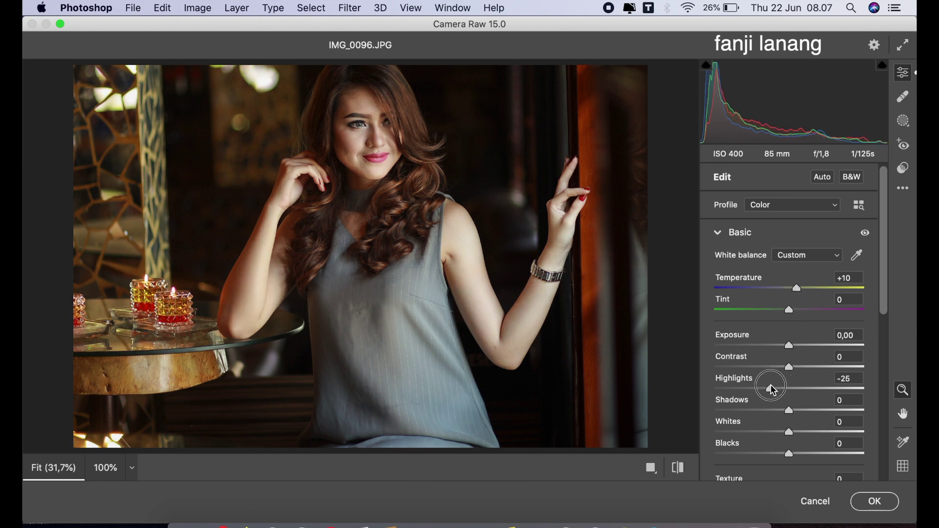
left_click(827, 411)
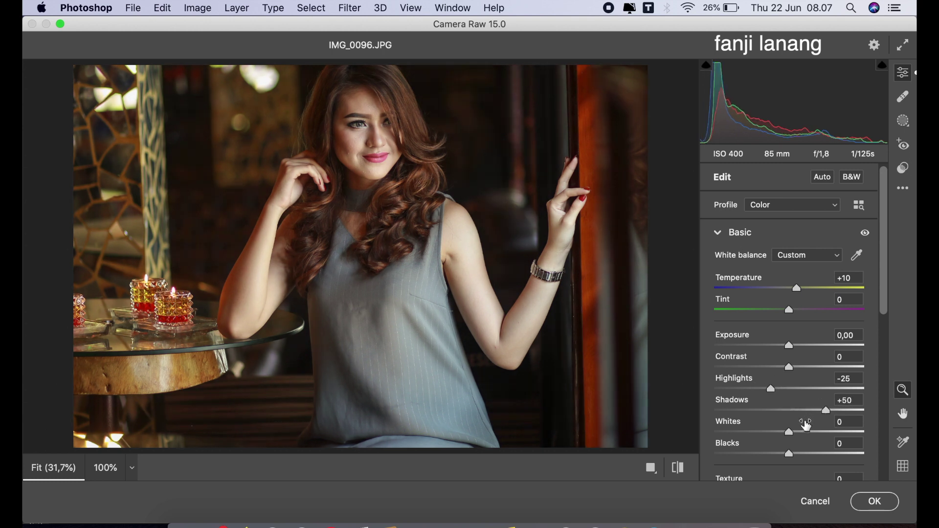
left_click_drag(780, 454, 770, 457)
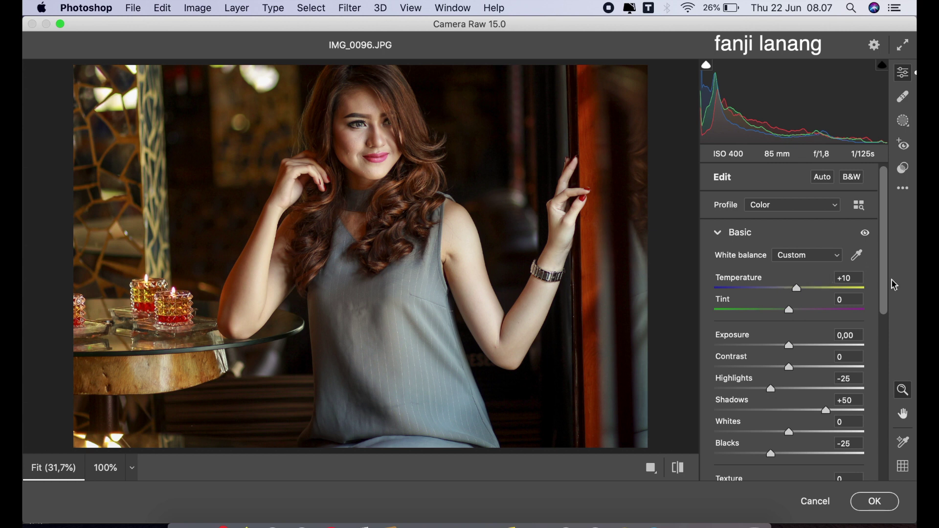
left_click_drag(884, 284, 881, 318)
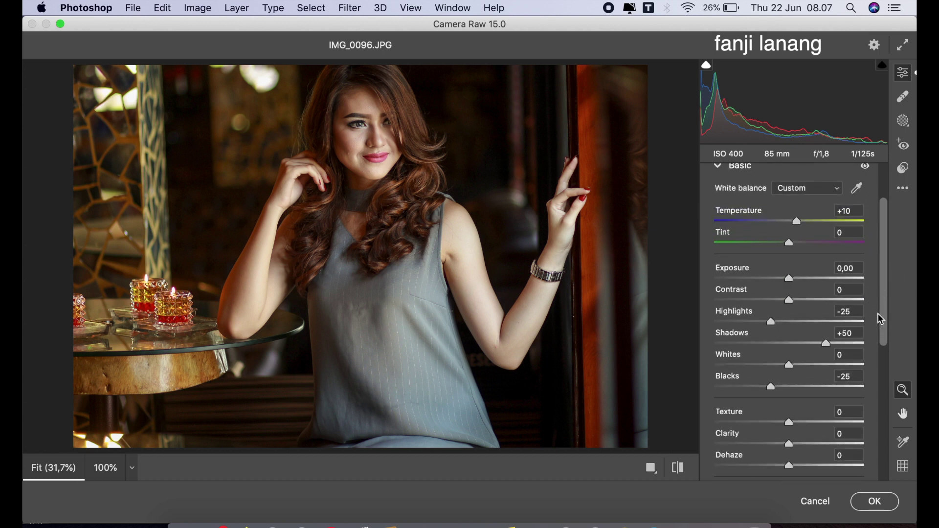
mouse_move(787, 422)
left_mouse_down()
mouse_move(777, 426)
mouse_move(793, 448)
left_mouse_up()
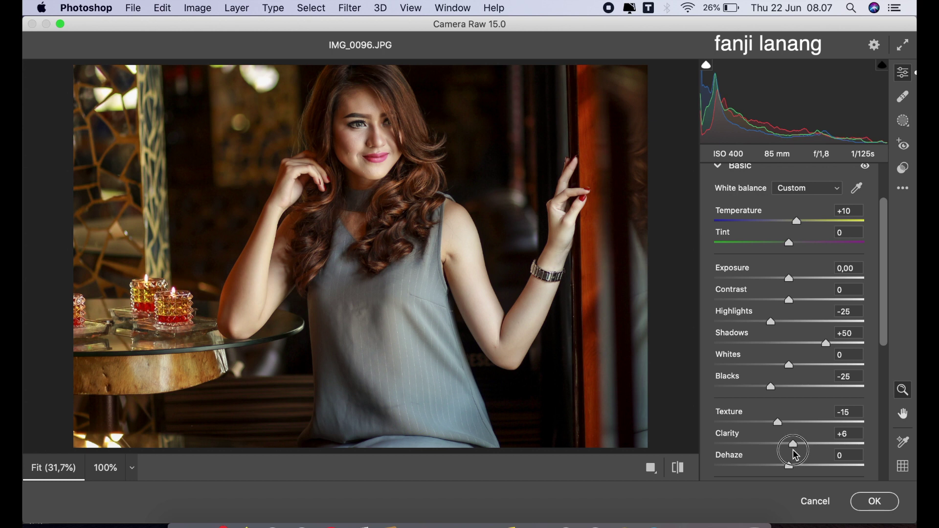
left_click(721, 167)
Step: Build a point tone curve with shadow and midtone points, raising the black point for faded blacks
left_click(719, 264)
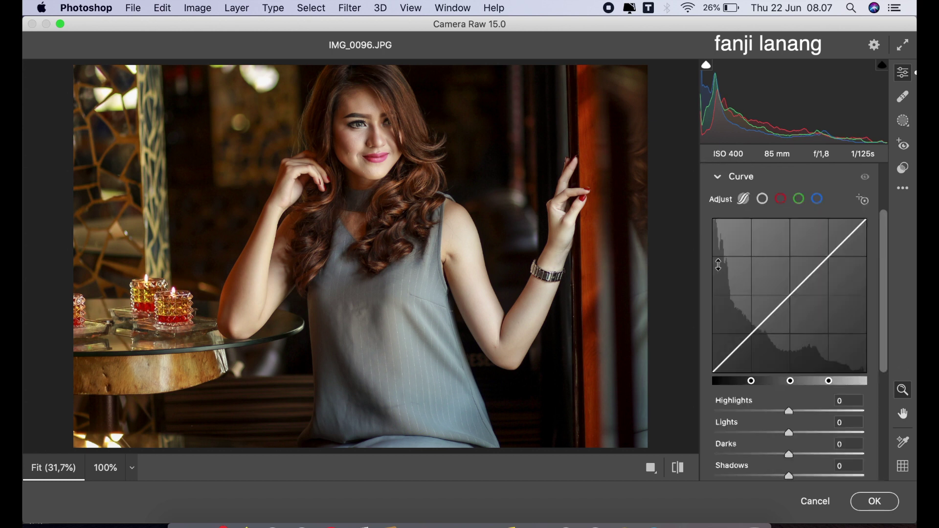
left_click(763, 199)
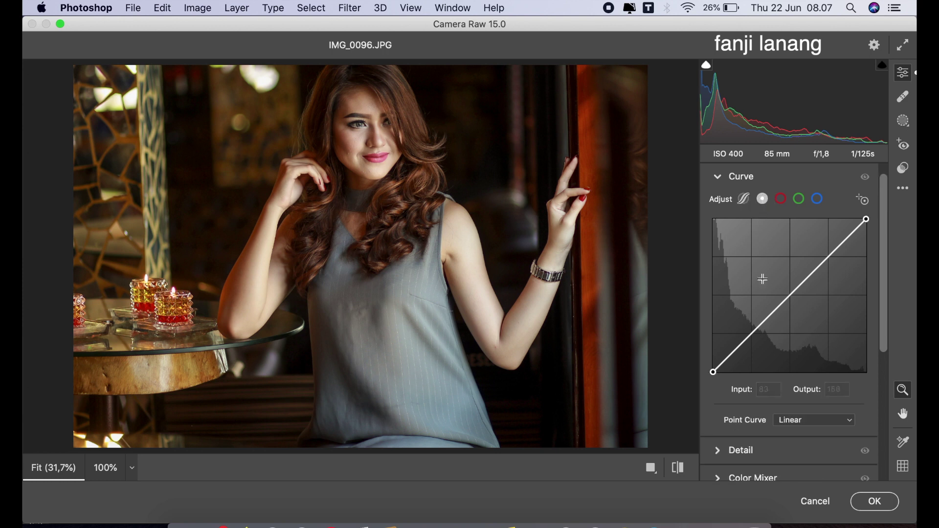
left_click(751, 336)
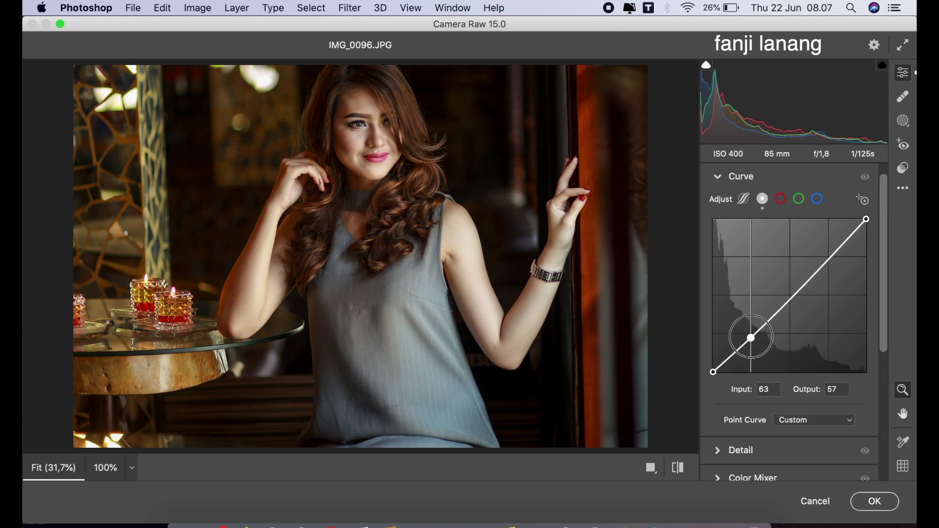
left_click_drag(713, 371, 709, 361)
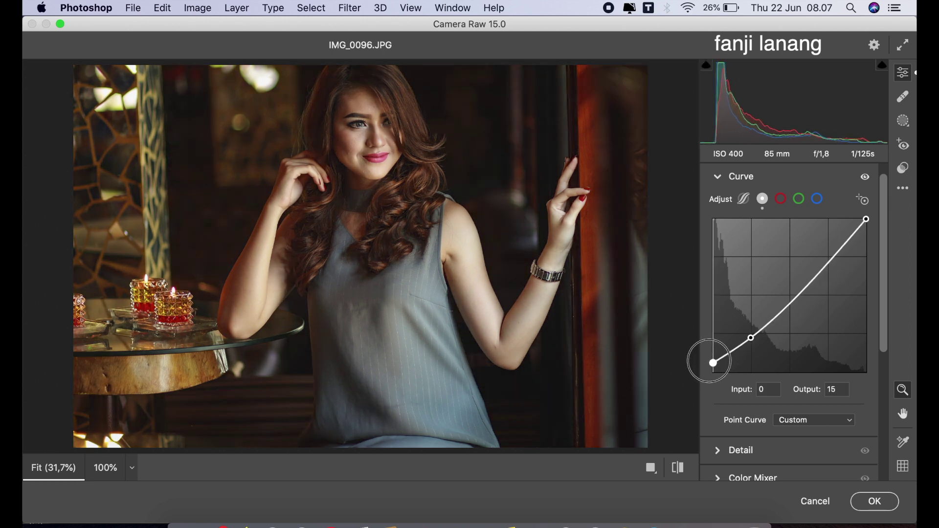
left_click(790, 295)
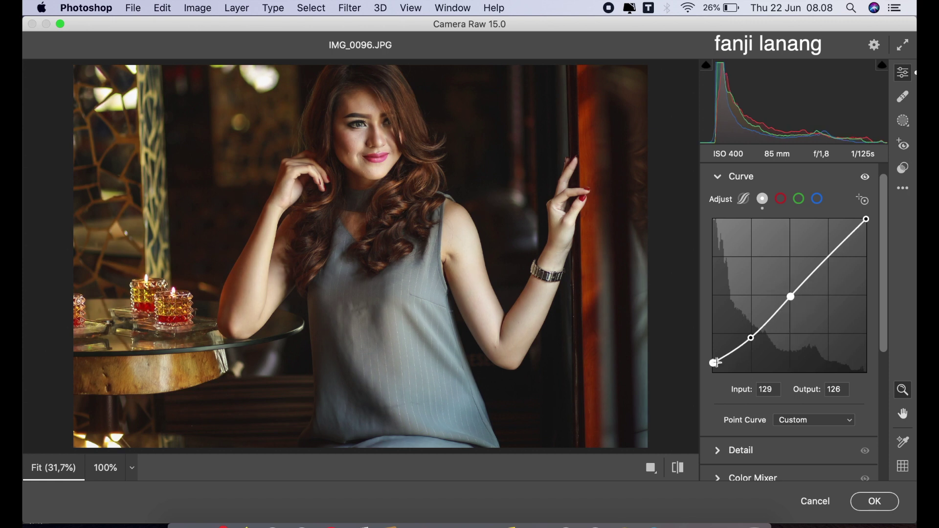
left_click_drag(713, 363, 713, 356)
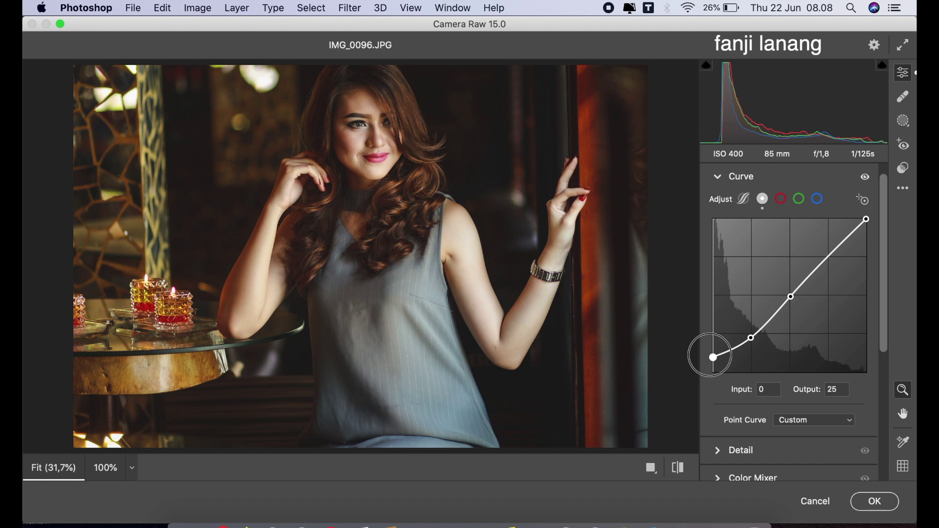
mouse_move(866, 219)
left_mouse_down()
mouse_move(866, 231)
mouse_move(866, 219)
left_mouse_up()
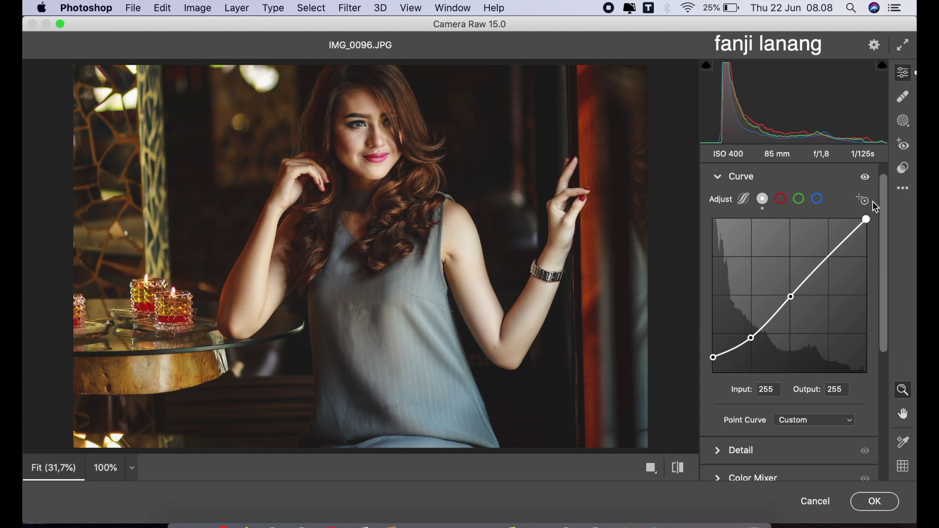
left_click_drag(752, 339, 750, 339)
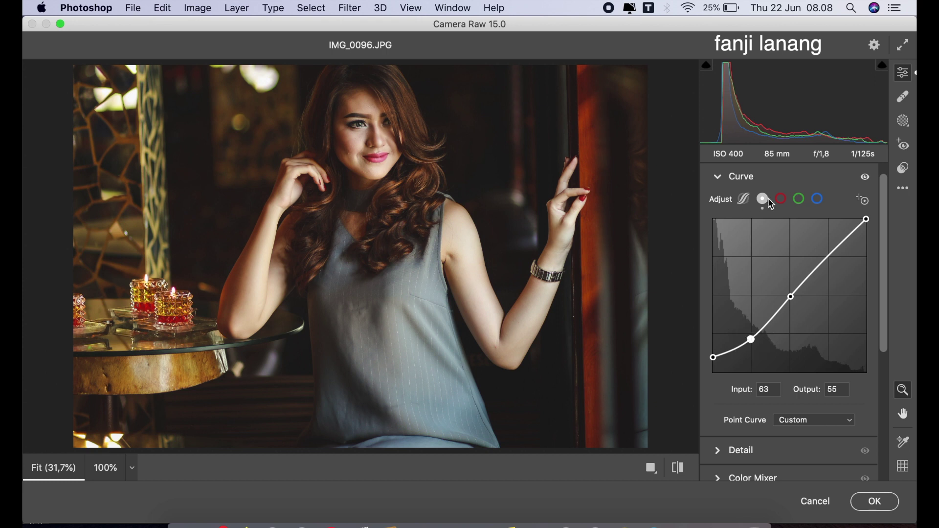
Step: Lower the Blue channel curve's top point to 240
left_click(817, 199)
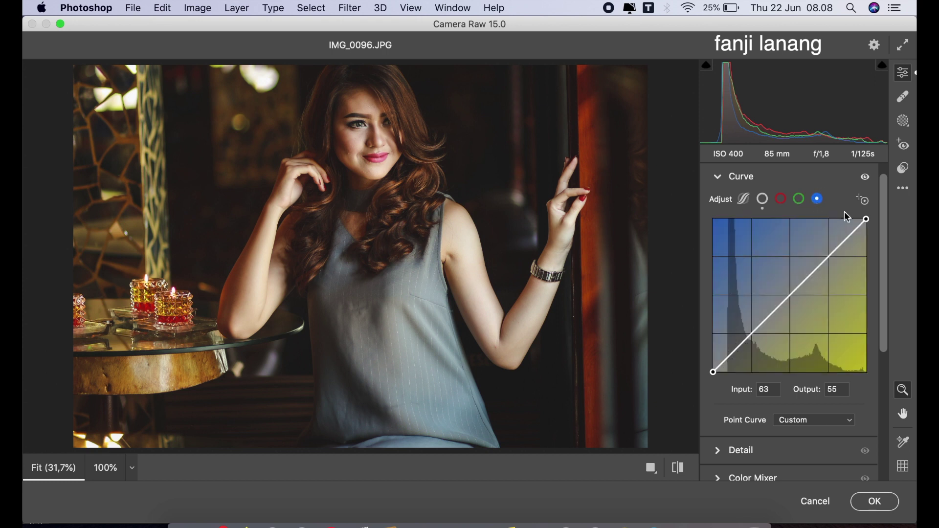
mouse_move(866, 219)
left_mouse_down()
mouse_move(866, 229)
mouse_move(858, 219)
mouse_move(866, 228)
left_mouse_up()
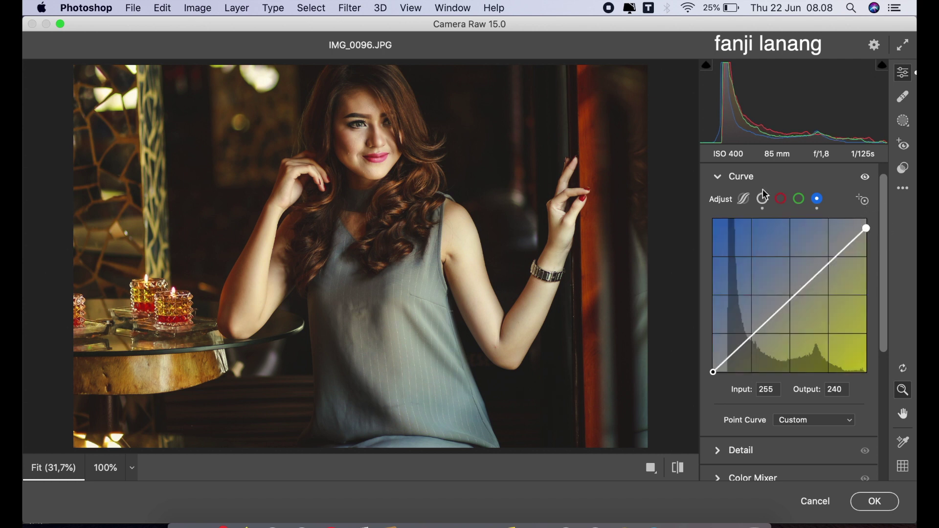
left_click(719, 177)
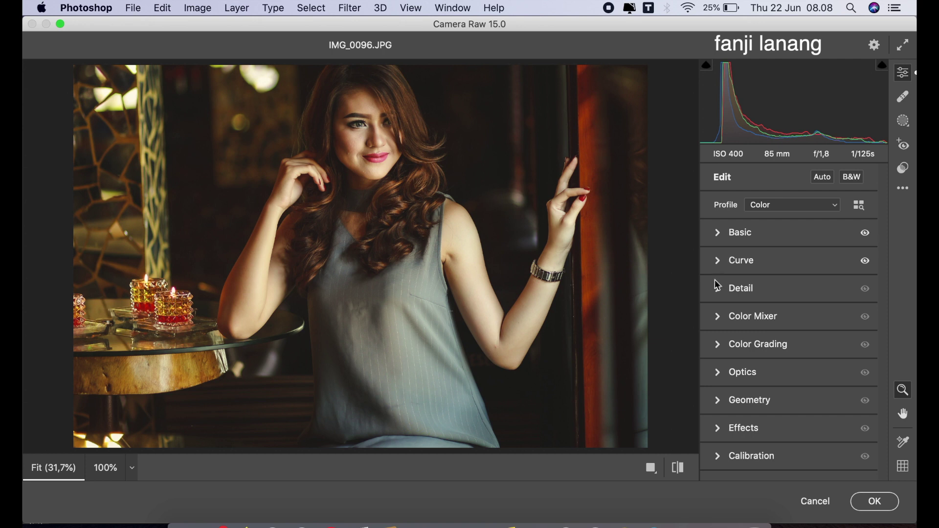
Step: In the Color Mixer, set hues to Greens +50, Aquas +50 and Blues -20
left_click(718, 318)
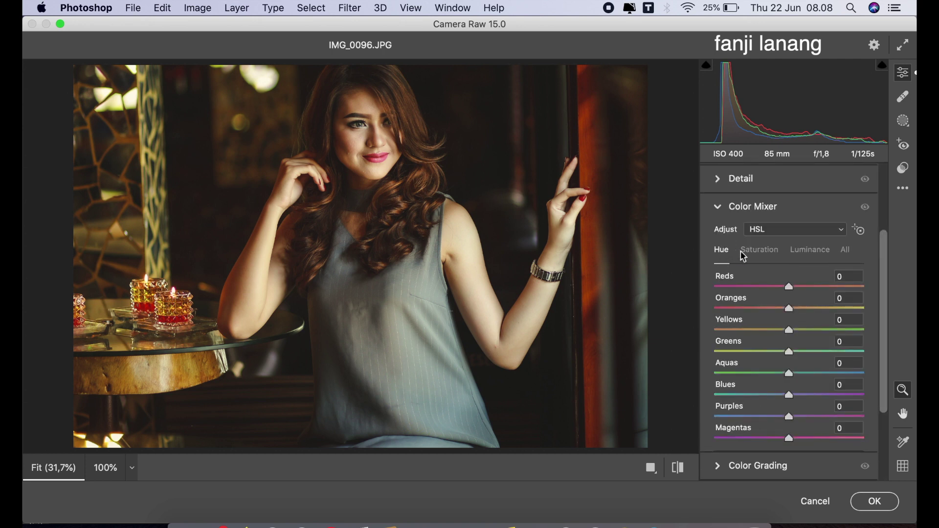
left_click(753, 255)
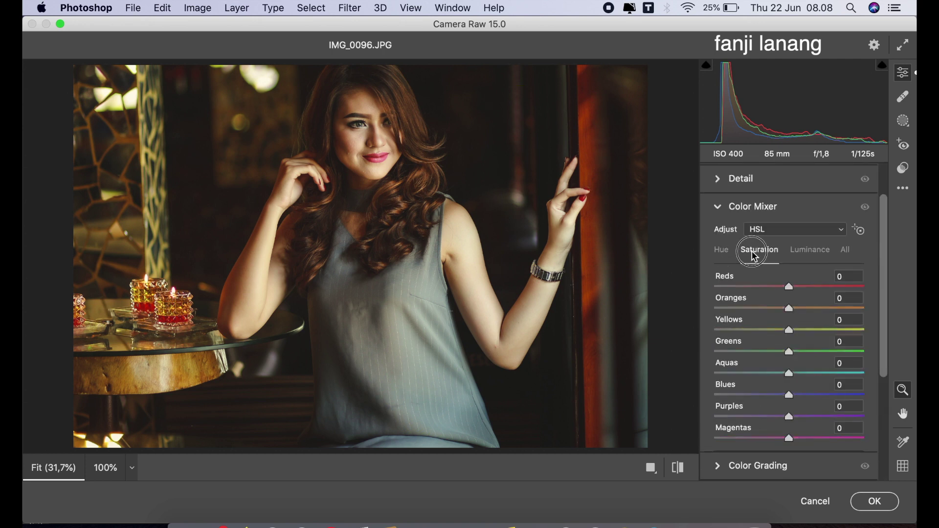
left_click(723, 257)
left_click_drag(788, 351, 828, 354)
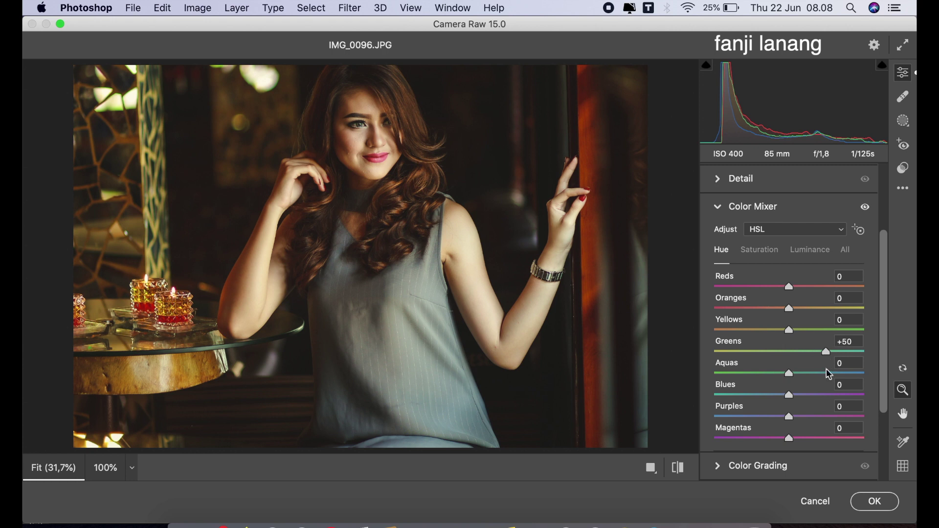
left_click(826, 374)
left_click_drag(826, 379, 829, 378)
left_click(778, 397)
left_click_drag(777, 396, 774, 395)
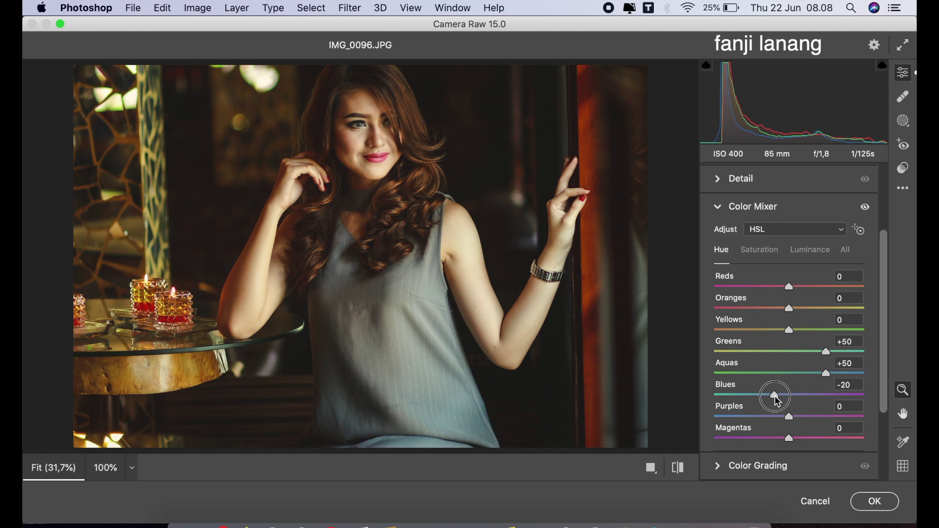
Step: Set Greens and Yellows saturation to -100
left_click(757, 252)
left_click(757, 356)
left_click_drag(757, 358, 691, 362)
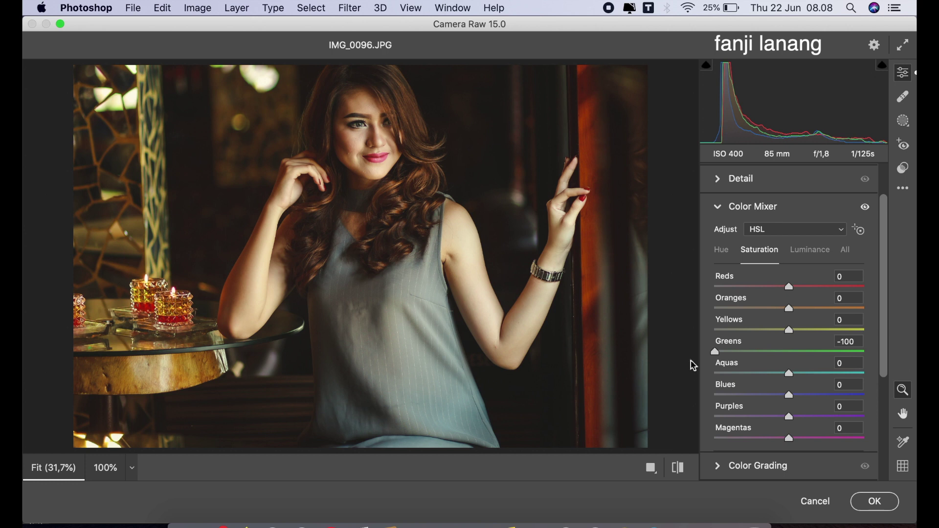
left_click_drag(761, 329, 680, 334)
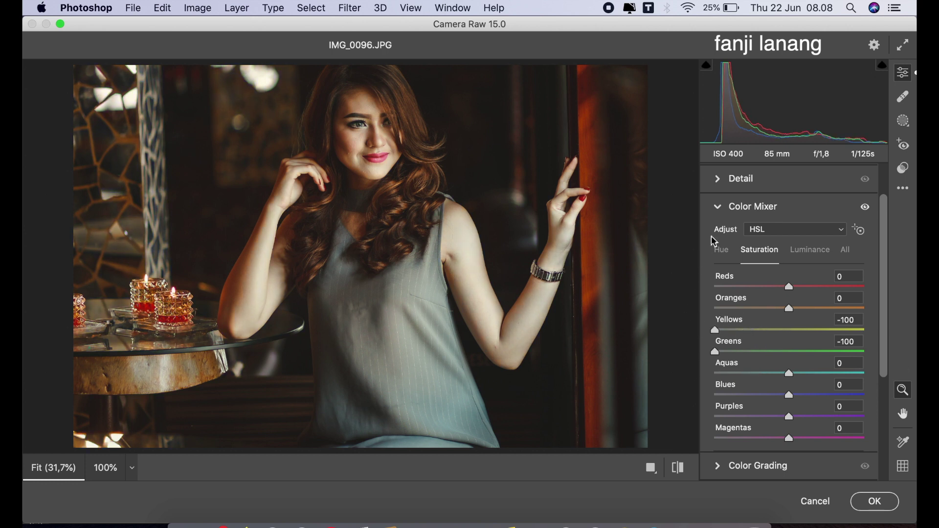
left_click(720, 207)
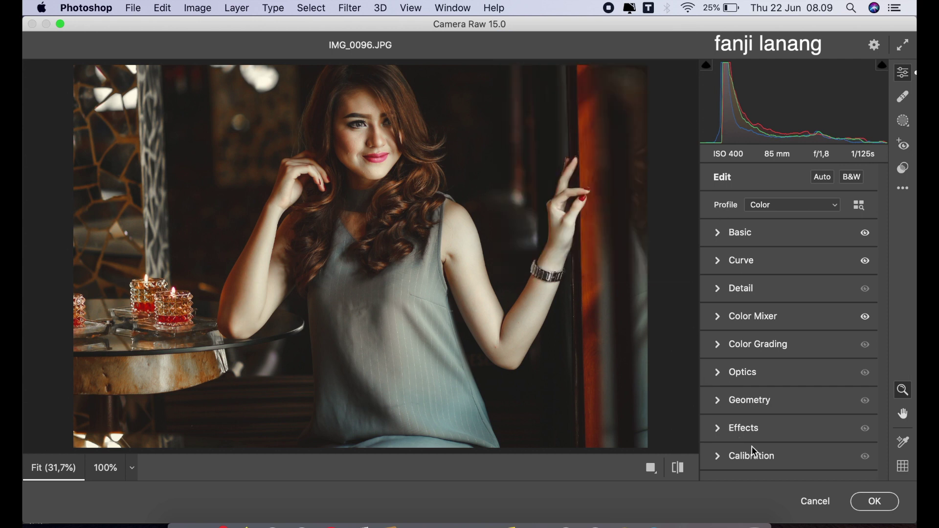
Step: Add an Optics vignette of -45 to darken the corners
left_click(724, 373)
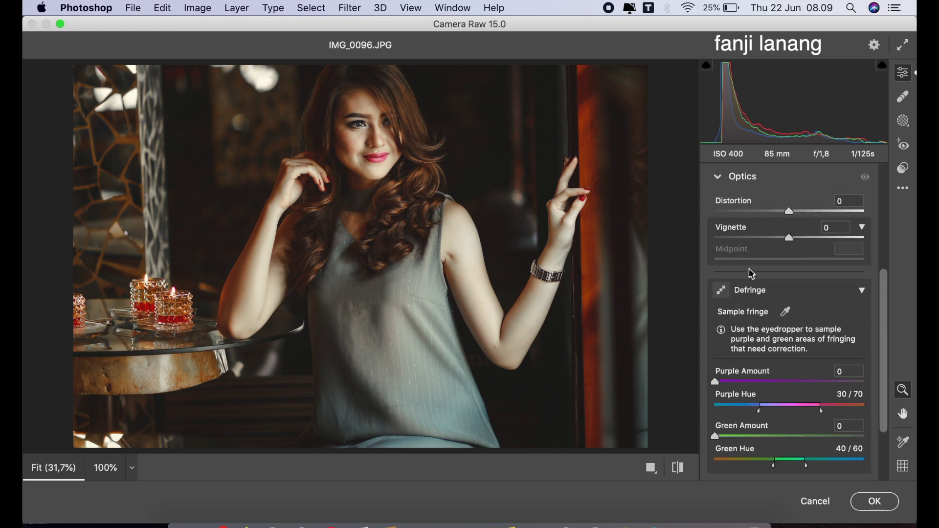
left_click(757, 240)
left_click_drag(759, 246, 756, 241)
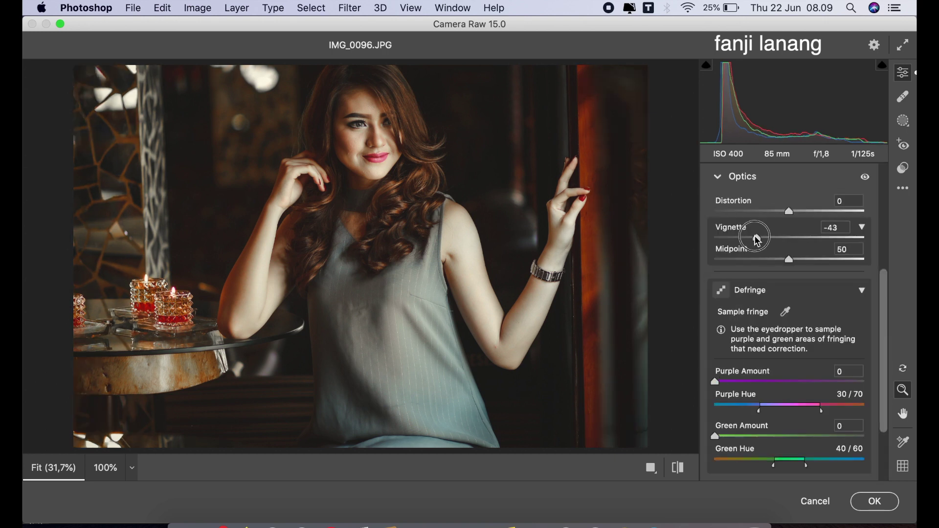
left_click(719, 176)
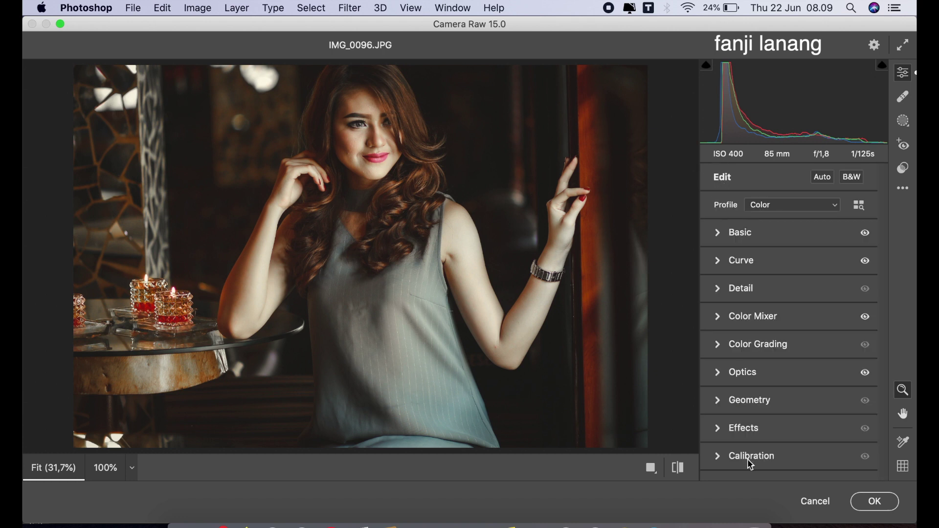
Step: In Calibration, set Red Primary Hue +50, Green Primary Hue +85, Blue Primary Hue -19
left_click(726, 457)
left_click(820, 316)
left_click_drag(822, 319, 827, 331)
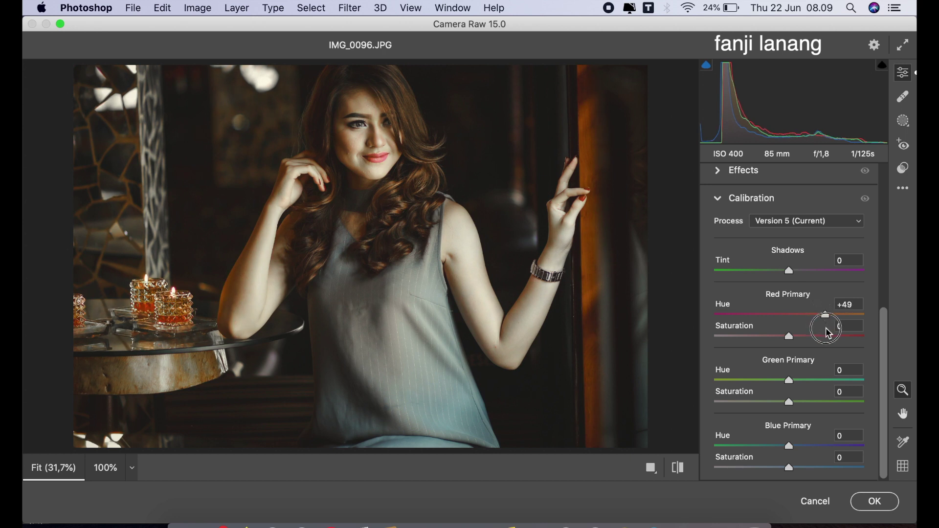
left_click_drag(827, 330, 829, 330)
mouse_move(821, 380)
left_mouse_down()
mouse_move(892, 395)
mouse_move(852, 410)
left_mouse_up()
mouse_move(780, 451)
left_mouse_down()
mouse_move(771, 454)
mouse_move(778, 458)
left_mouse_up()
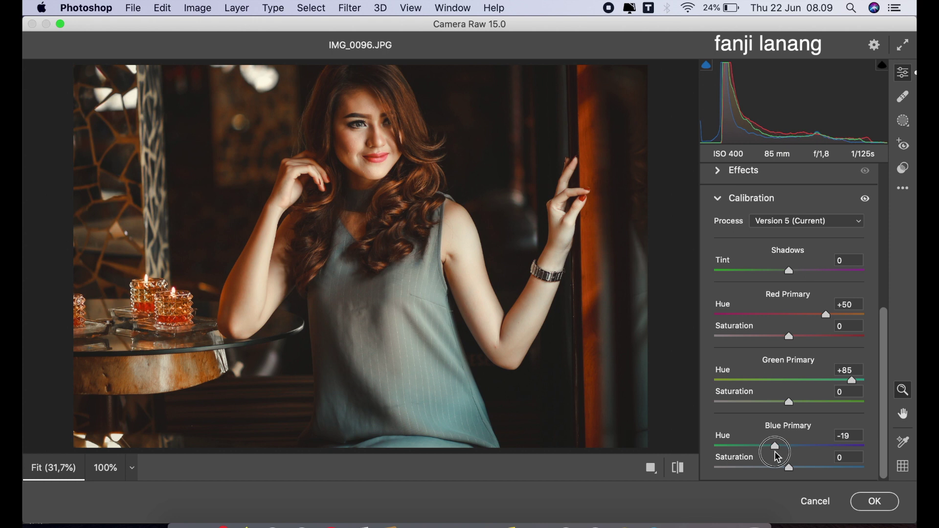
Step: Compare before/after, then apply the Camera Raw grade to the copy layer
left_click(679, 468)
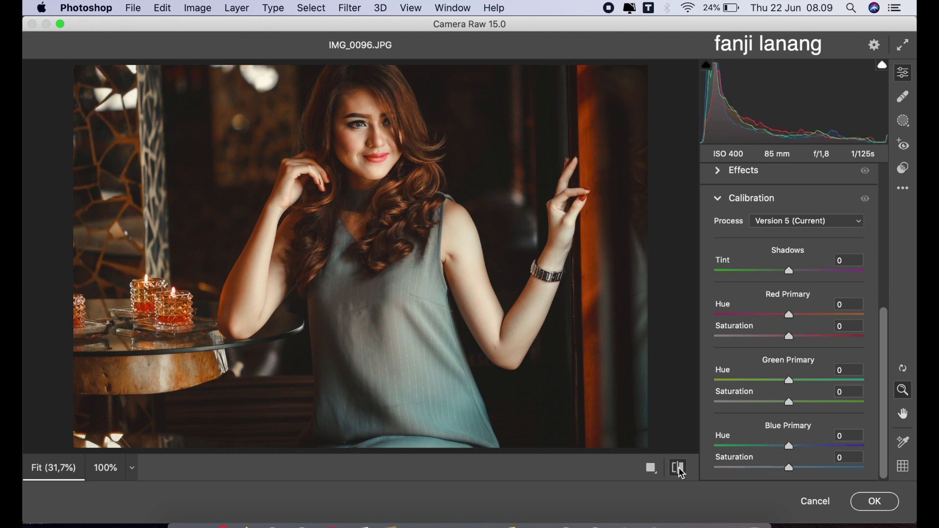
left_click(680, 470)
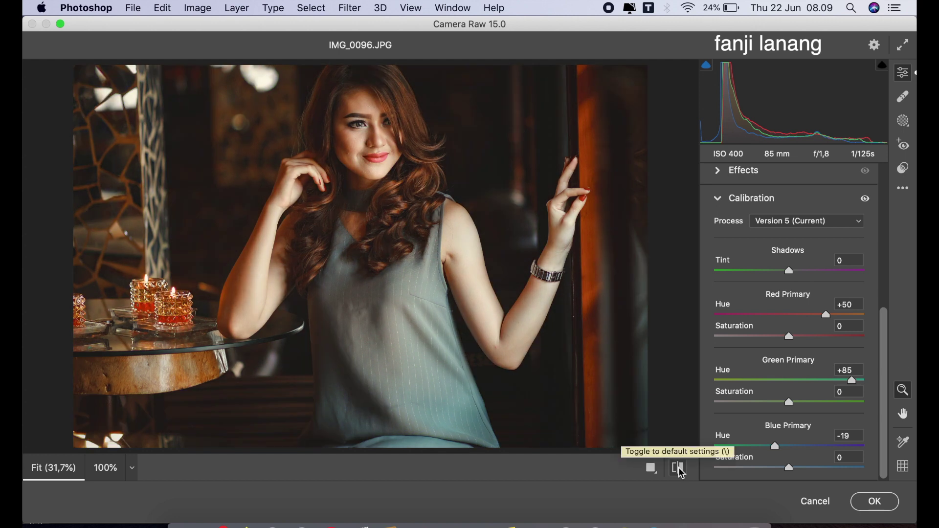
left_click(876, 502)
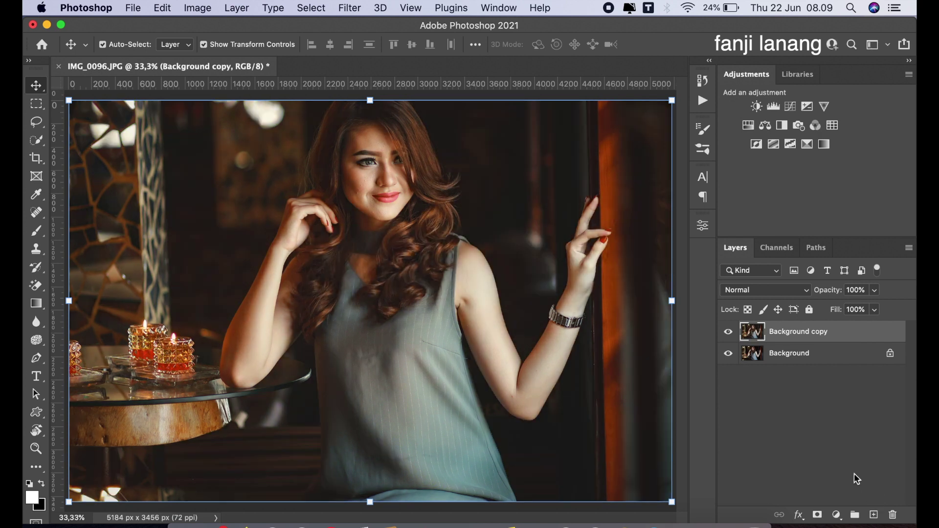
Step: Add a Brightness/Contrast adjustment layer with Brightness 10, plus an empty layer on top
left_click(836, 514)
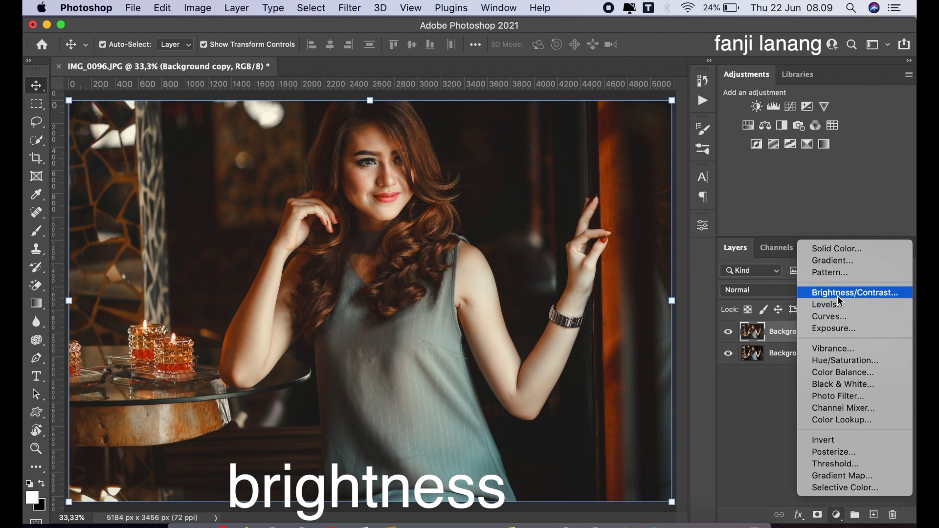
left_click(837, 294)
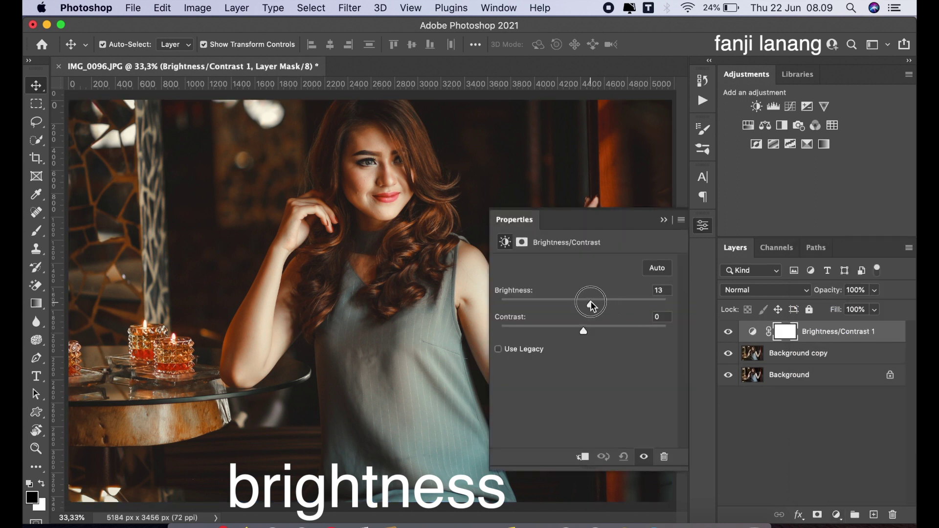
left_click(665, 220)
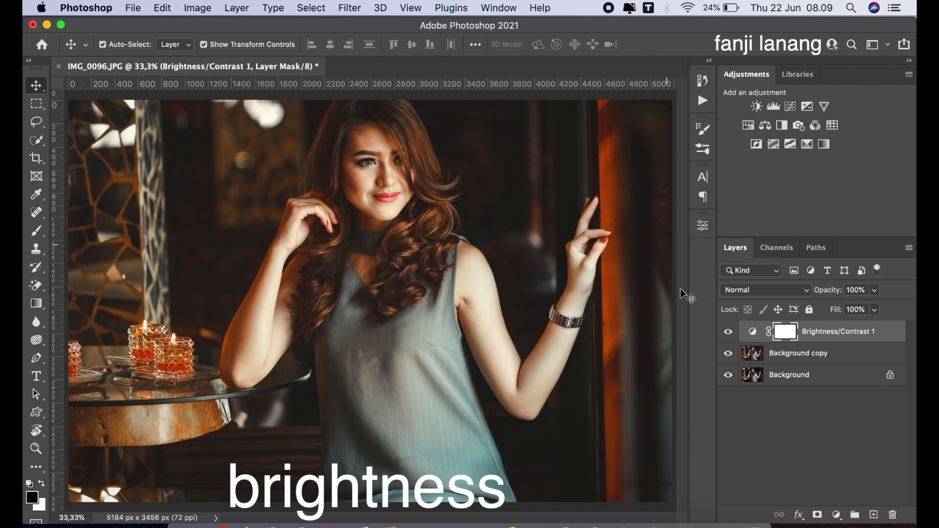
left_click(872, 515)
Step: Stamp the white signature brush at size 400 in the image's bottom-right corner
key("x")
left_click(36, 231)
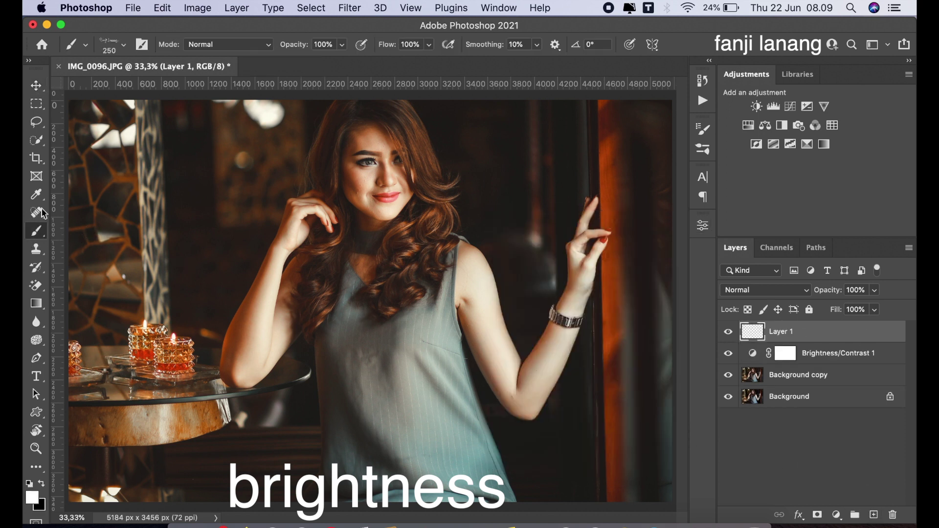
left_click(120, 44)
left_click(53, 171)
left_click(334, 64)
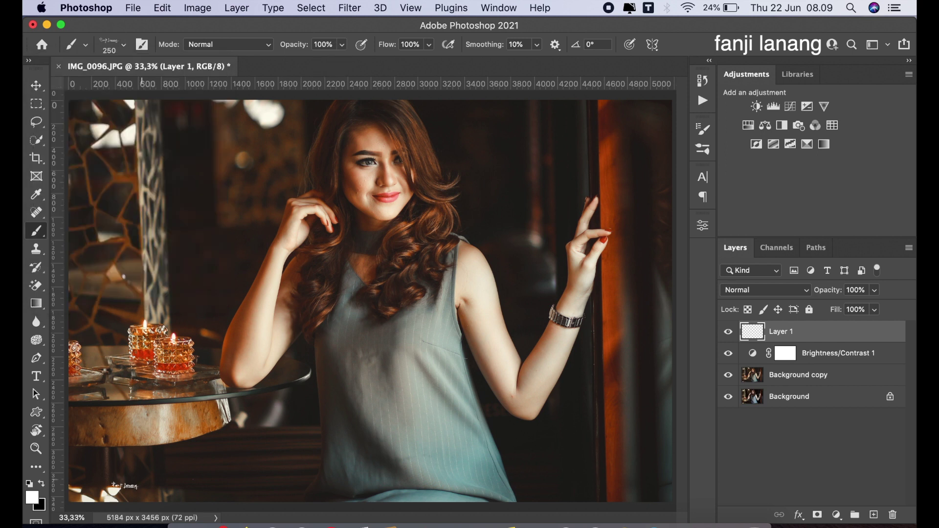
key("bracketright")
key("bracketright")
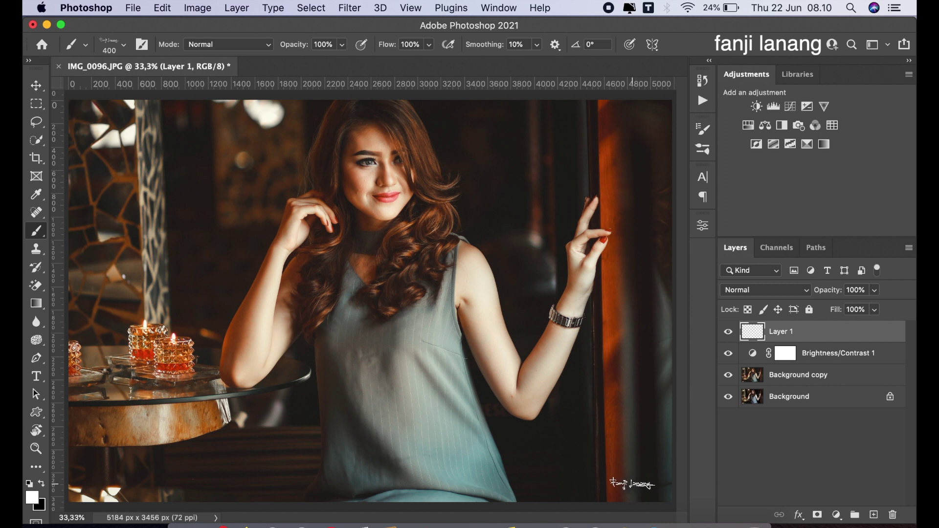
left_click(632, 481)
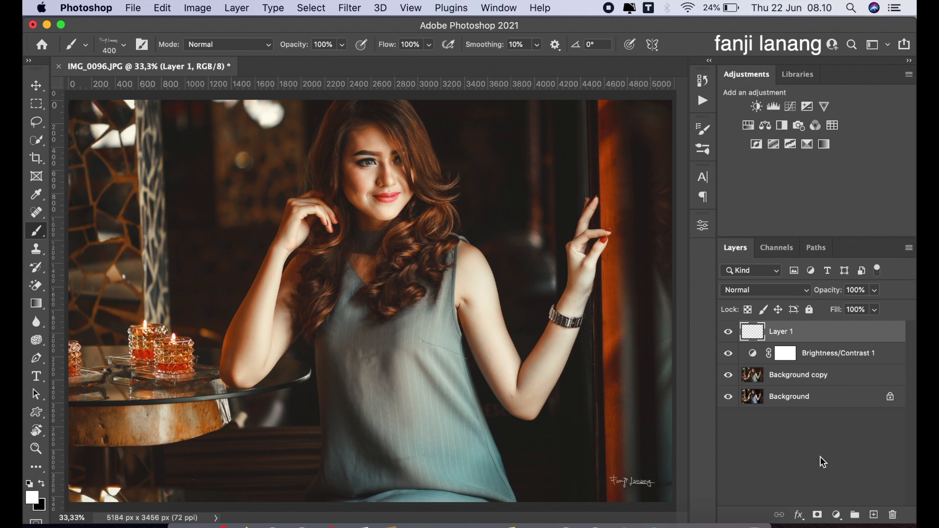